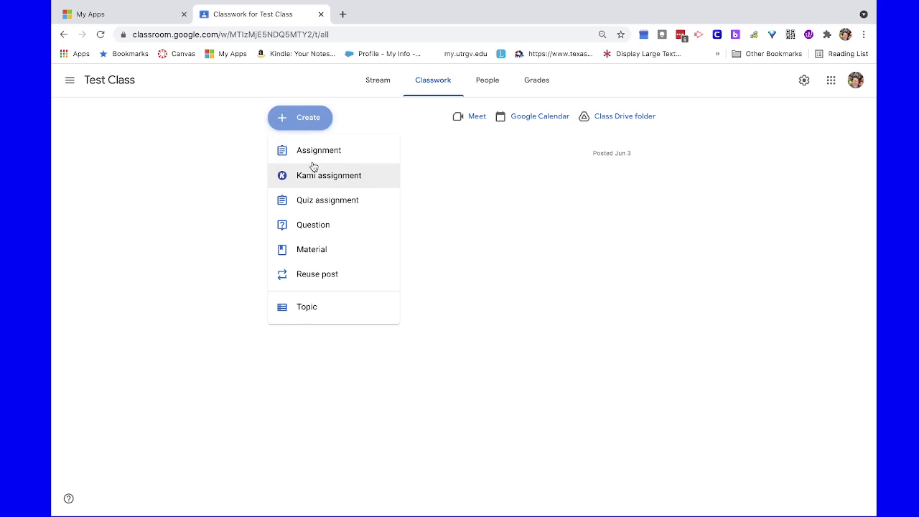
Create a new assignment in Test Class titled "Any Assignment"
{"action": "left_click", "coordinate": [314, 151]}
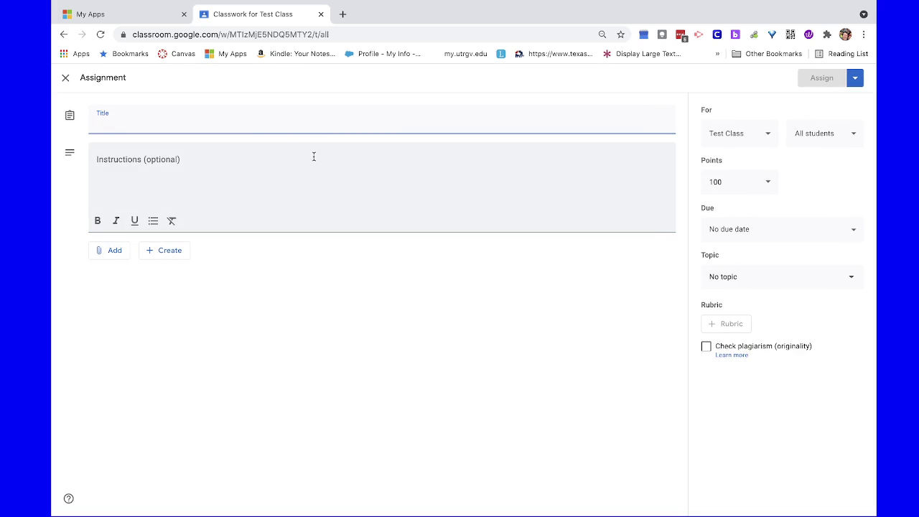
{"action": "type", "text": "Any As"}
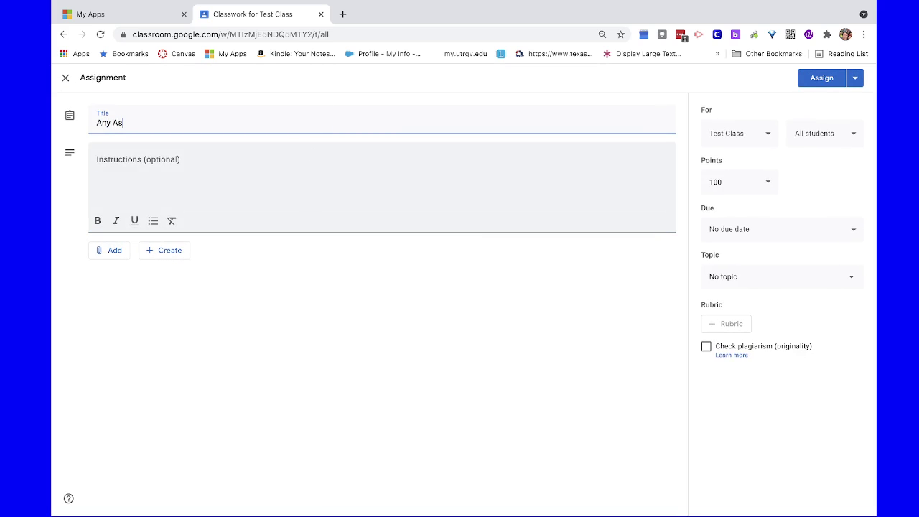
{"action": "type", "text": "signment"}
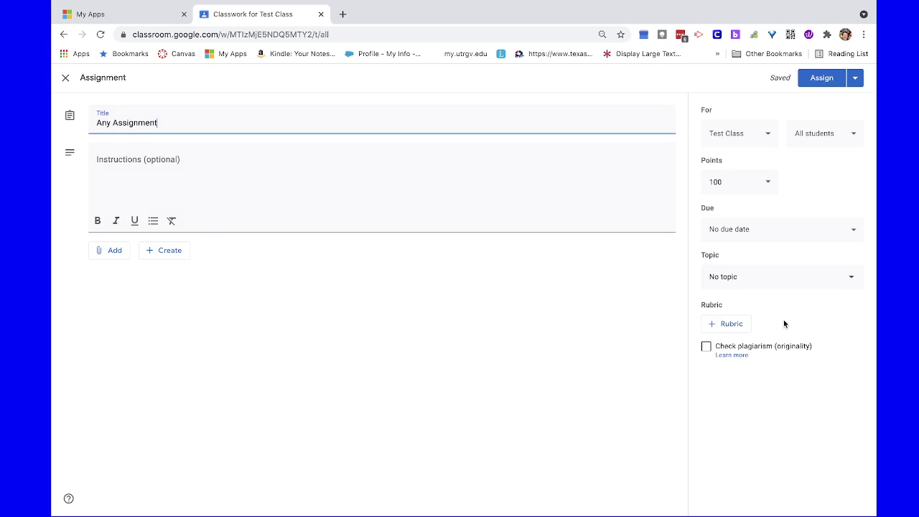
Create a new rubric for the assignment and title its first criterion "Clear Topic"
{"action": "left_click", "coordinate": [726, 325]}
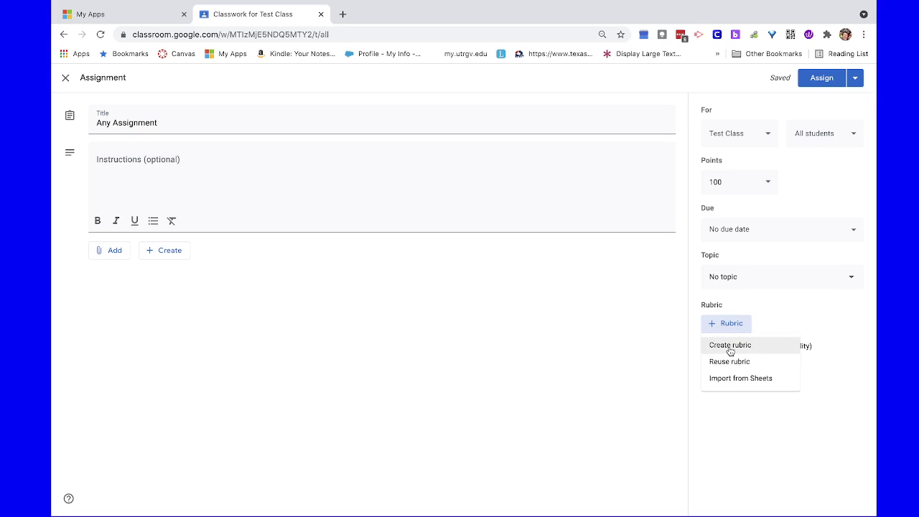
{"action": "left_click", "coordinate": [729, 346]}
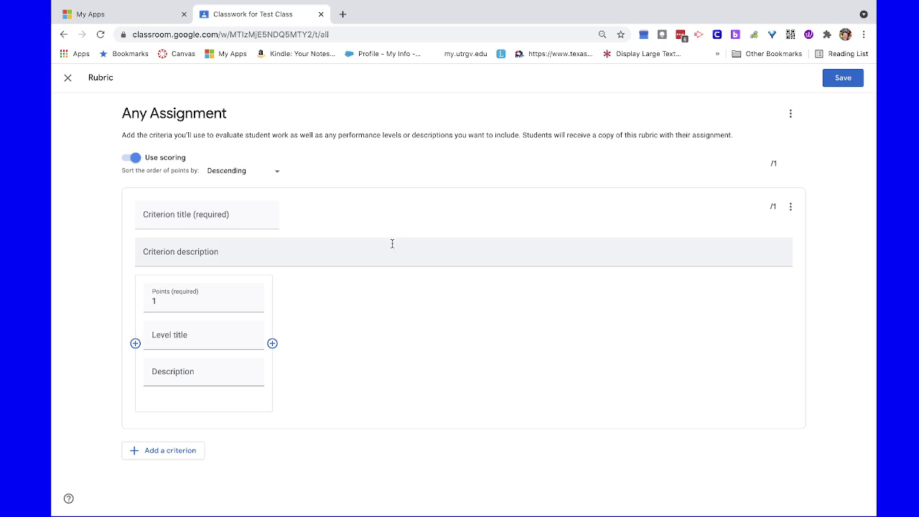
{"action": "left_click", "coordinate": [226, 220]}
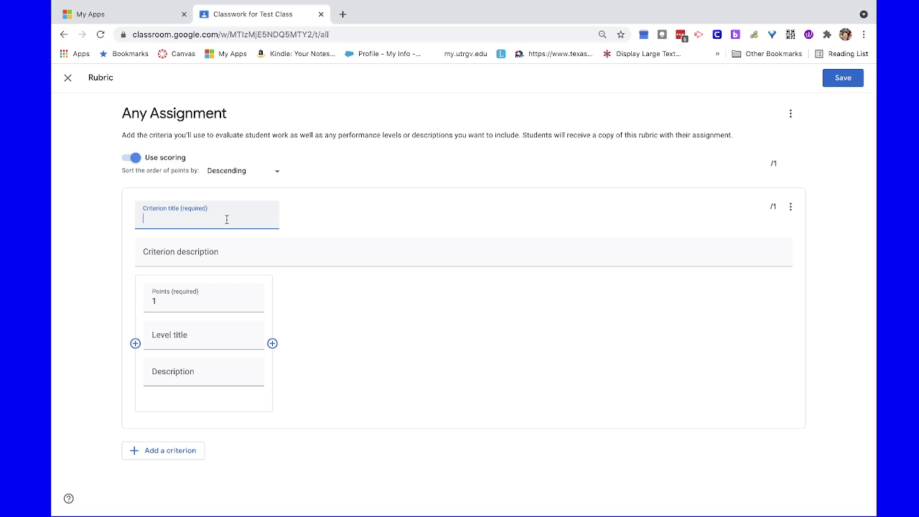
{"action": "type", "text": "Clear Topic"}
Give the Clear Topic criterion four performance levels titled Exemplary, Proficient, Developing and Beginnings
{"action": "left_click", "coordinate": [176, 334]}
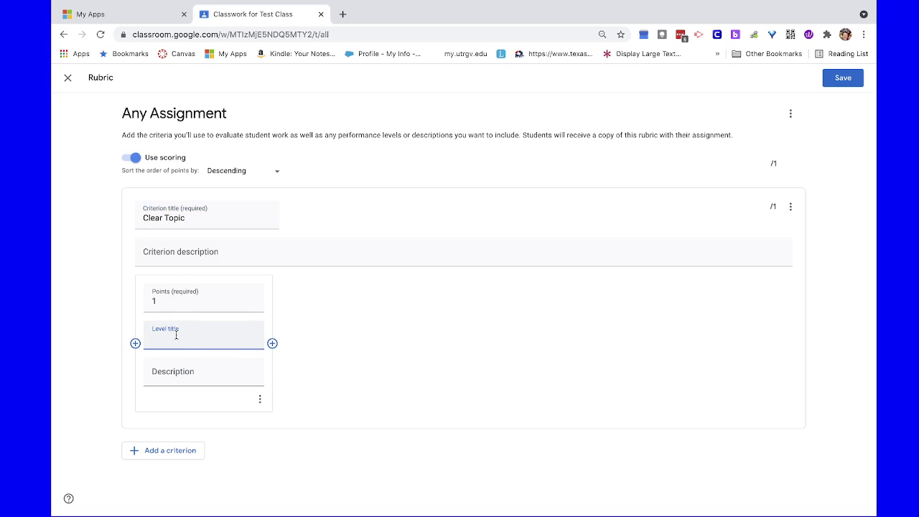
{"action": "type", "text": "Exemplary"}
{"action": "left_click", "coordinate": [273, 344]}
{"action": "left_click", "coordinate": [302, 342]}
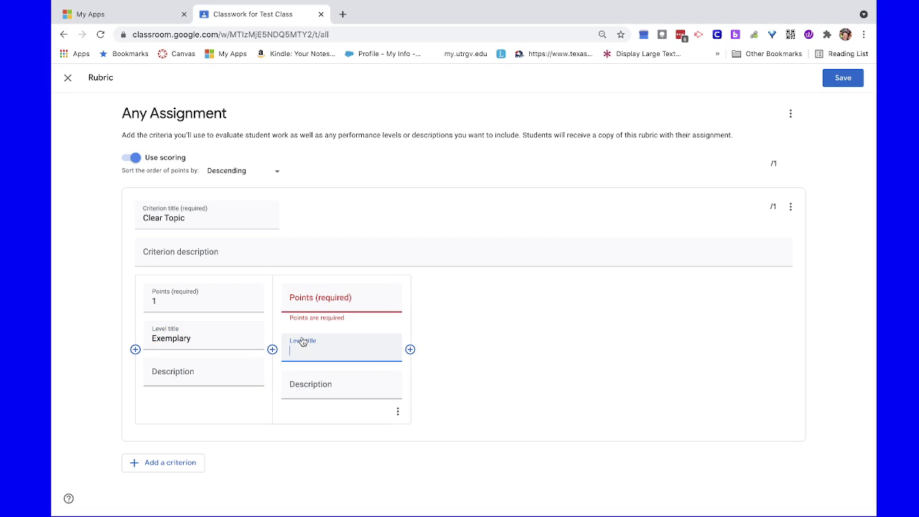
{"action": "type", "text": "Proficient"}
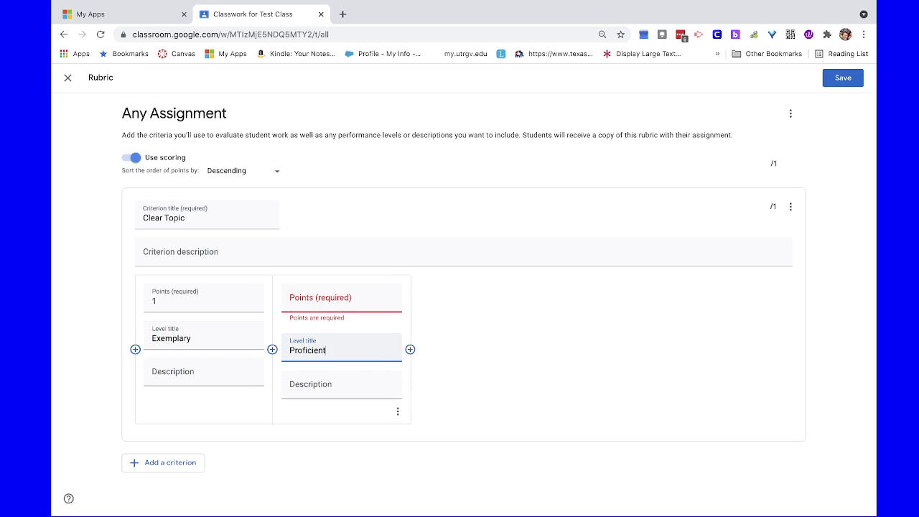
{"action": "left_click", "coordinate": [411, 350]}
{"action": "left_click", "coordinate": [439, 343]}
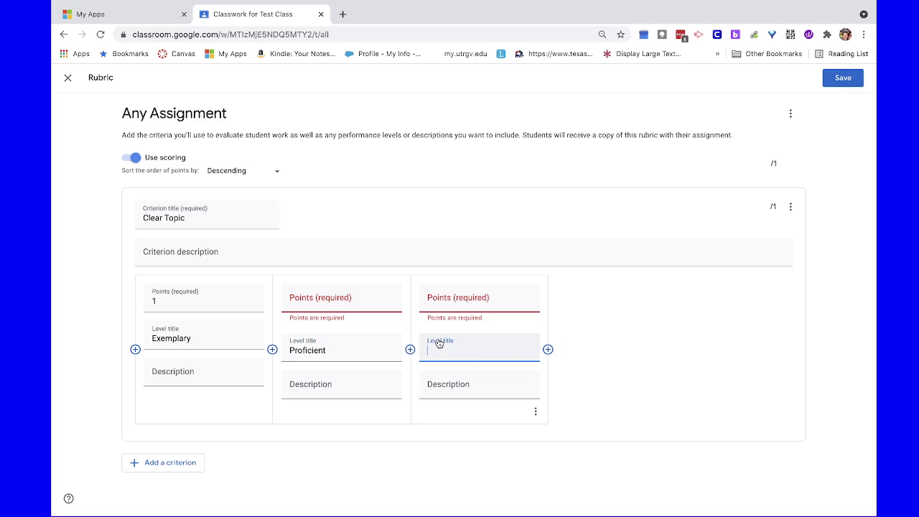
{"action": "type", "text": "Developing"}
{"action": "left_click", "coordinate": [548, 349]}
{"action": "left_click", "coordinate": [572, 347]}
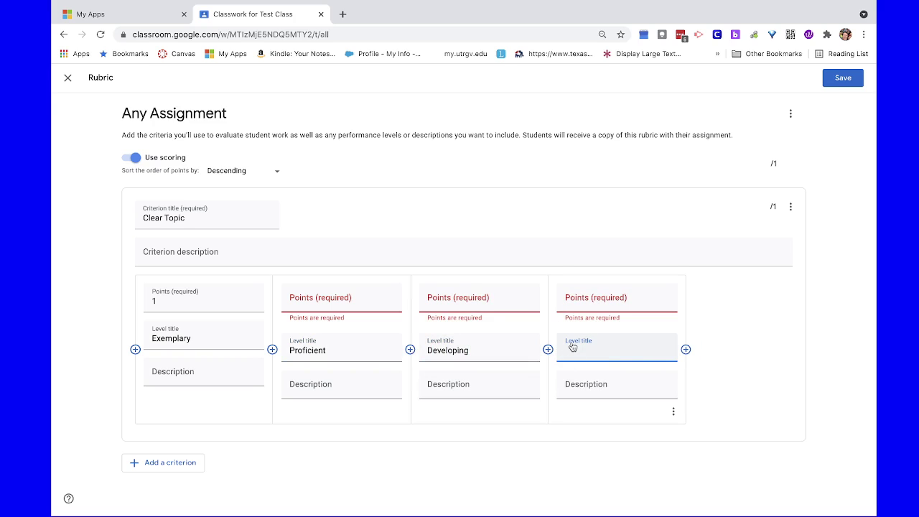
{"action": "type", "text": "Beginnings"}
Set the level points to 25 for Exemplary, 20 for Proficient, 15 for Developing and 10 for Beginnings
{"action": "left_click", "coordinate": [161, 303]}
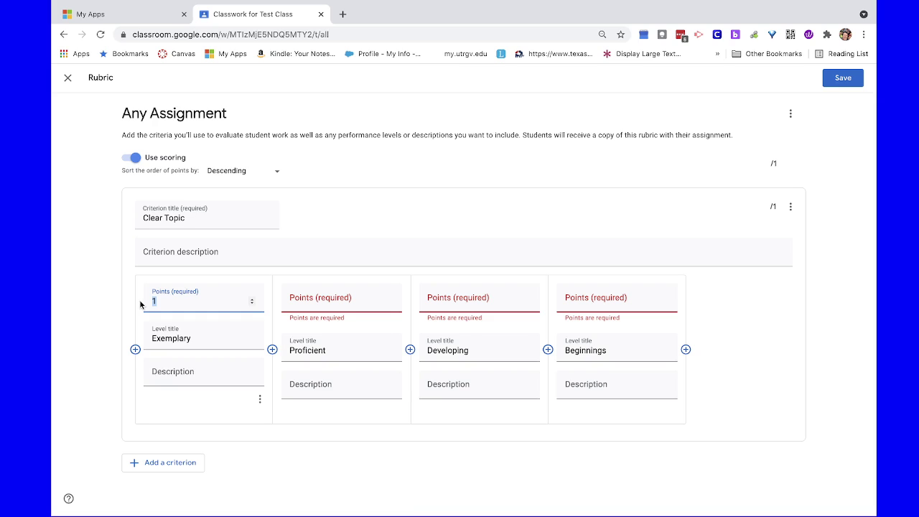
{"action": "type", "text": "25"}
{"action": "left_click", "coordinate": [298, 300]}
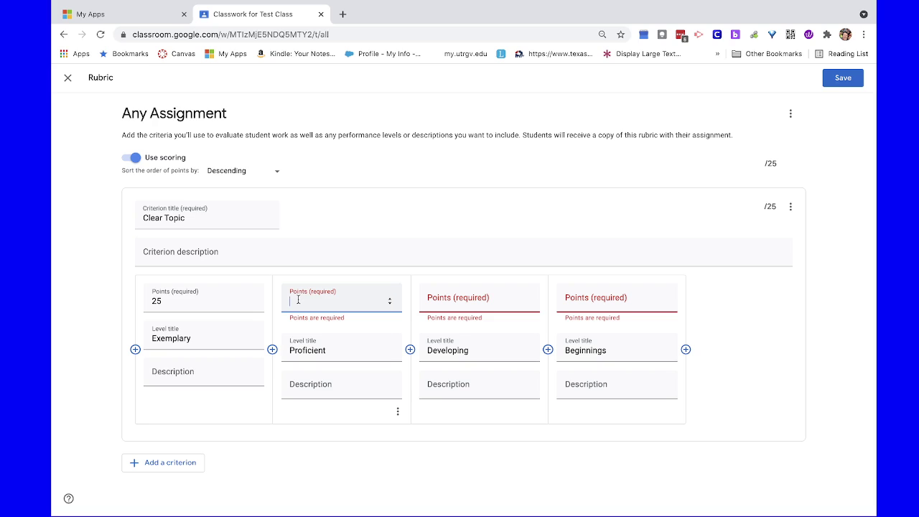
{"action": "type", "text": "20"}
{"action": "left_click", "coordinate": [467, 297]}
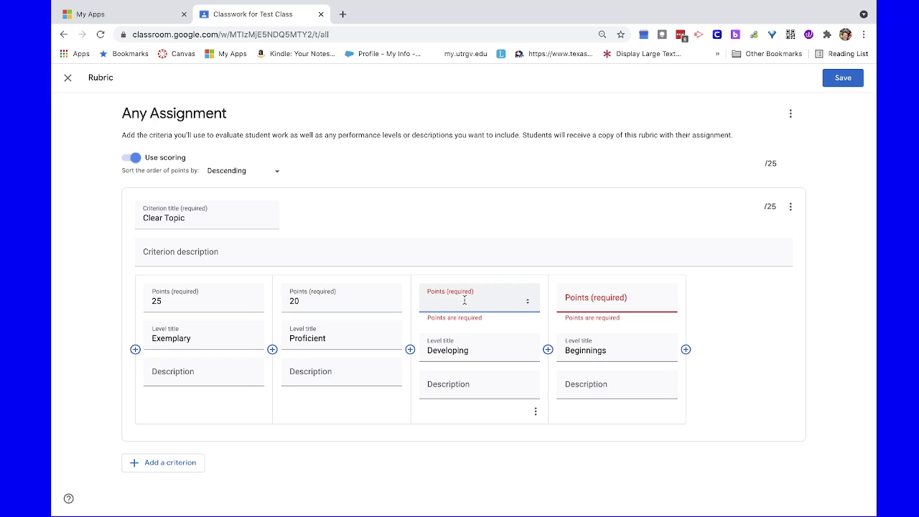
{"action": "type", "text": "15"}
{"action": "left_click", "coordinate": [577, 302]}
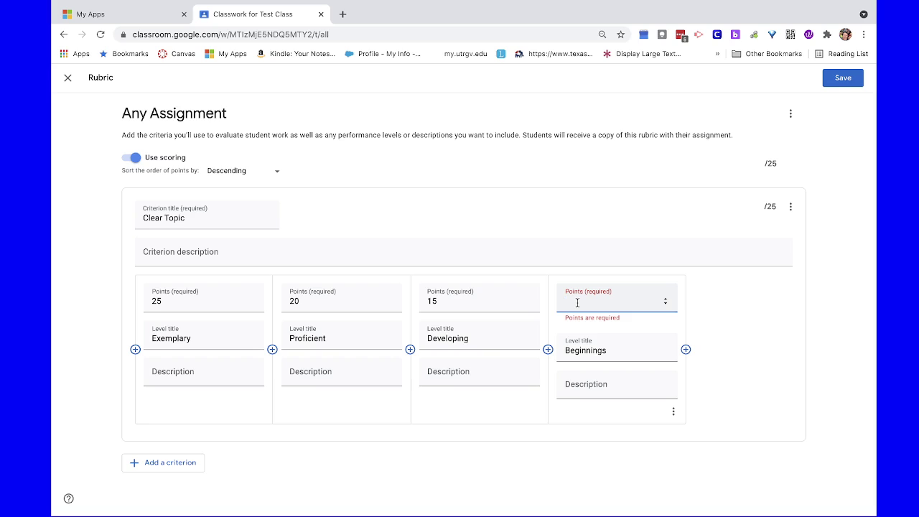
{"action": "type", "text": "10"}
Duplicate the Clear Topic criterion three times so the rubric has four criteria
{"action": "left_click", "coordinate": [791, 209]}
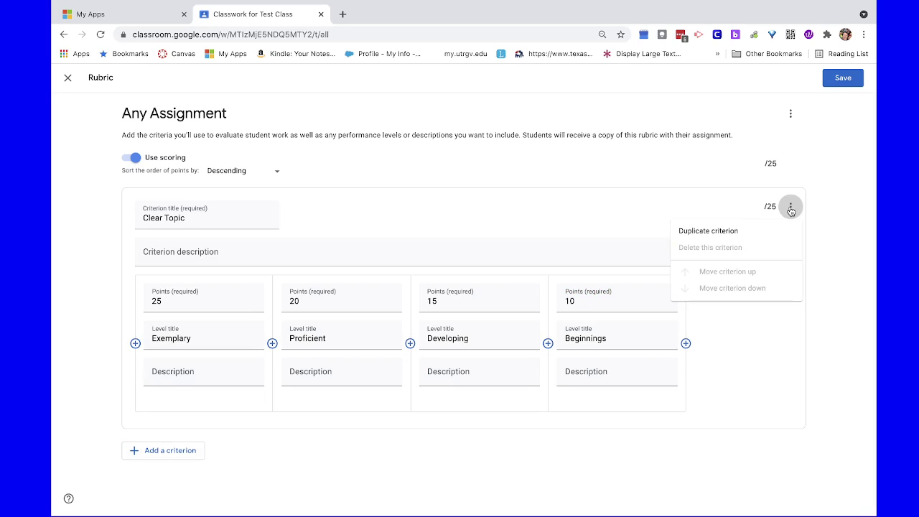
{"action": "left_click", "coordinate": [736, 231]}
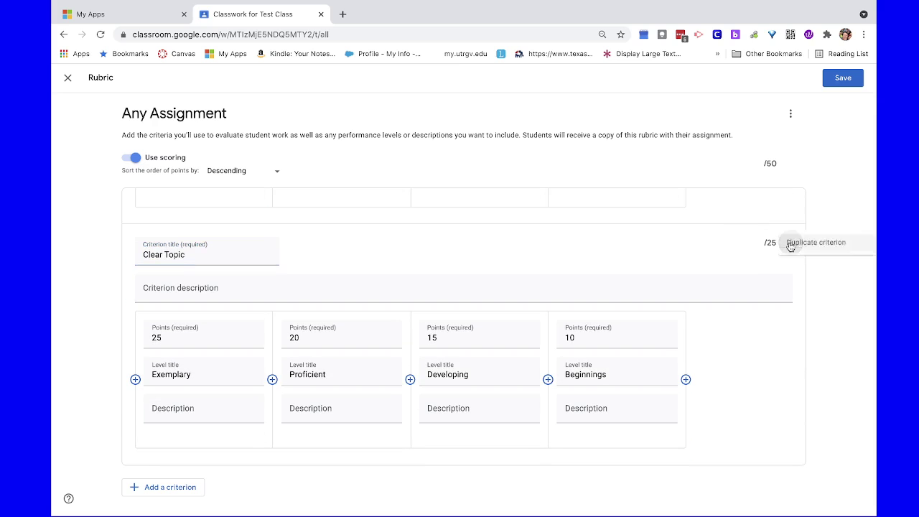
{"action": "left_click", "coordinate": [790, 245]}
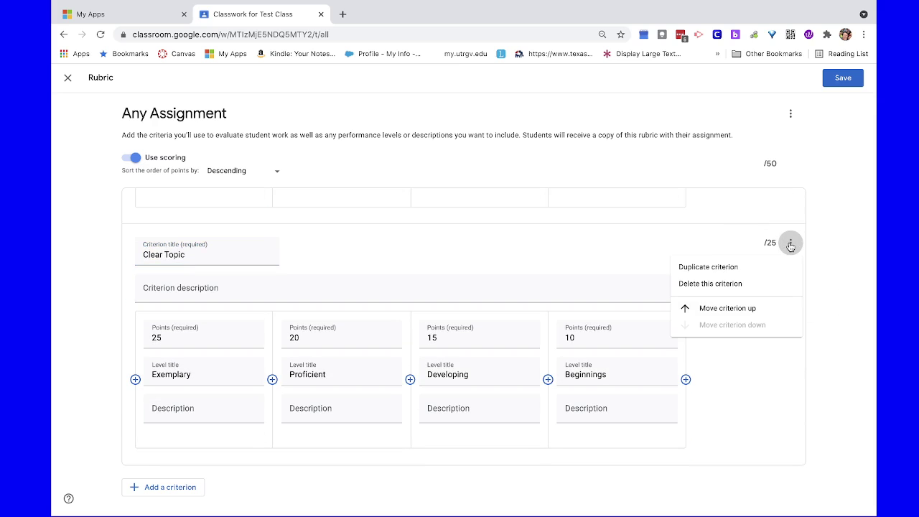
{"action": "left_click", "coordinate": [736, 267]}
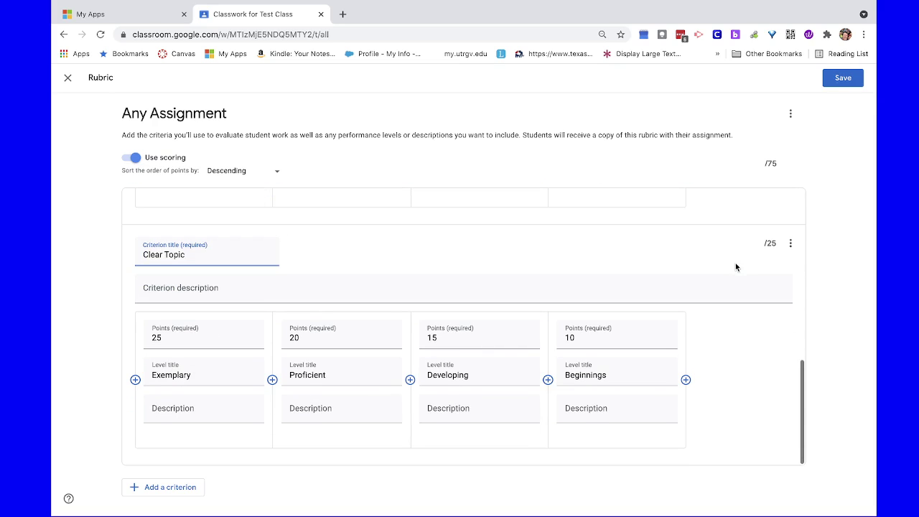
{"action": "left_click", "coordinate": [790, 244]}
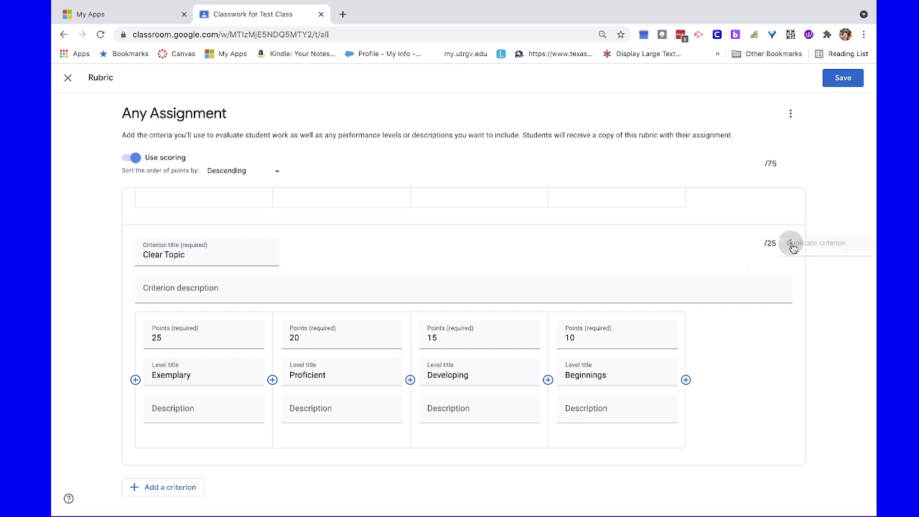
{"action": "left_click", "coordinate": [745, 268]}
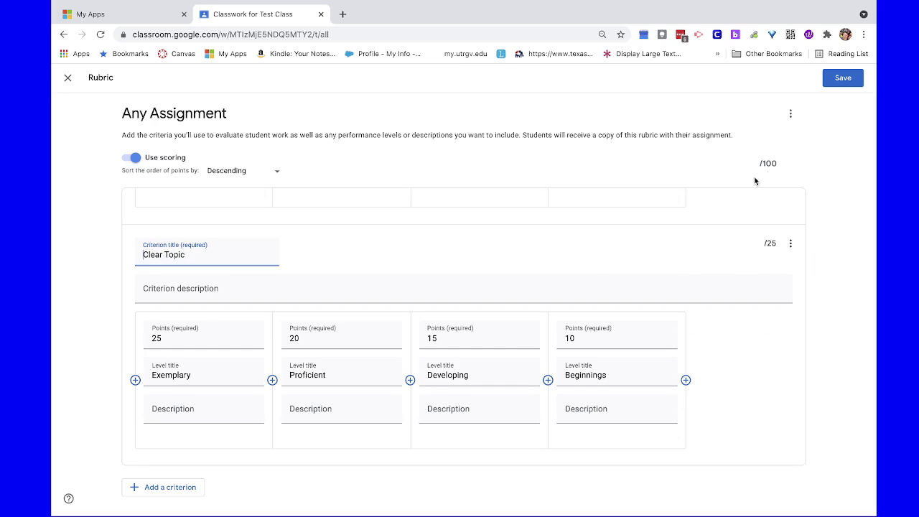
Rename the second criterion of the rubric as "Supporting Details"
{"action": "scroll", "coordinate": [580, 272], "scroll_direction": "up", "scroll_amount": 3}
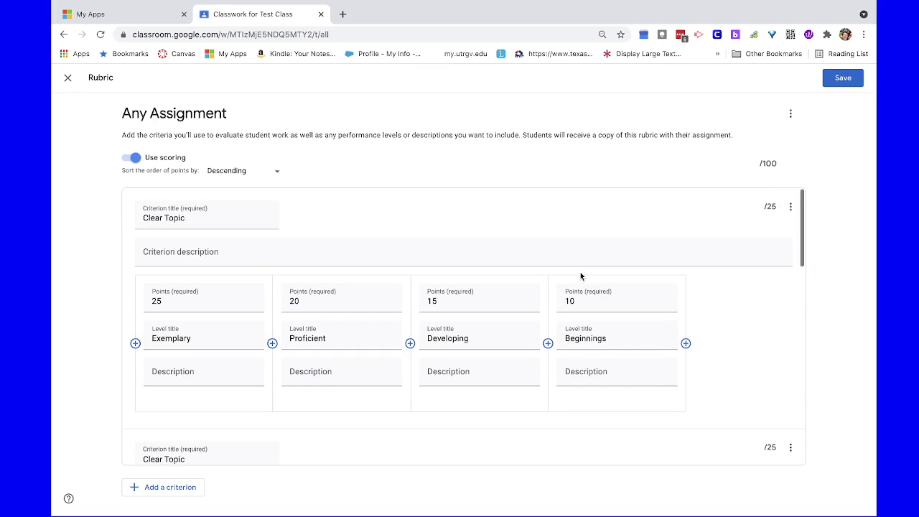
{"action": "scroll", "coordinate": [580, 272], "scroll_direction": "down", "scroll_amount": 3}
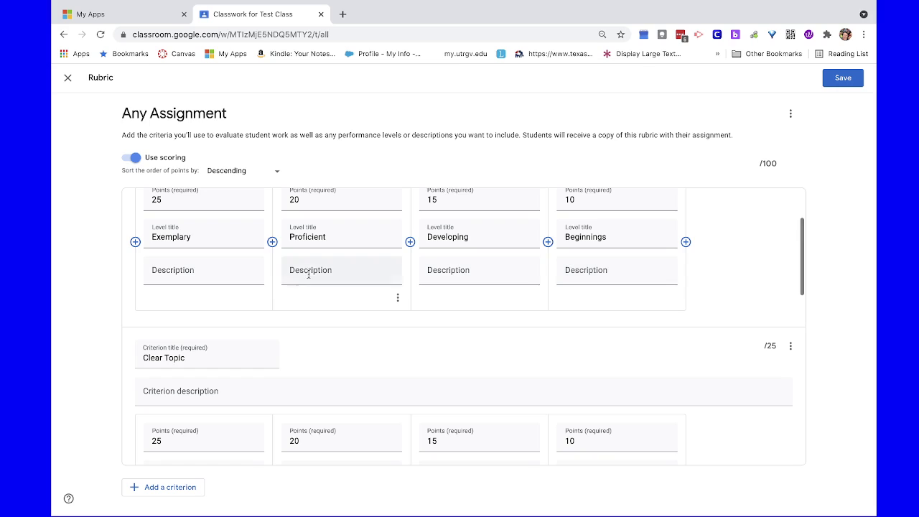
{"action": "left_click", "coordinate": [219, 359]}
{"action": "key", "text": "BackSpace"}
{"action": "key", "text": "BackSpace"}
{"action": "key", "text": "BackSpace"}
{"action": "key", "text": "BackSpace"}
{"action": "key", "text": "BackSpace"}
{"action": "key", "text": "BackSpace"}
{"action": "key", "text": "BackSpace"}
{"action": "key", "text": "BackSpace"}
{"action": "key", "text": "BackSpace"}
{"action": "key", "text": "BackSpace"}
{"action": "key", "text": "BackSpace"}
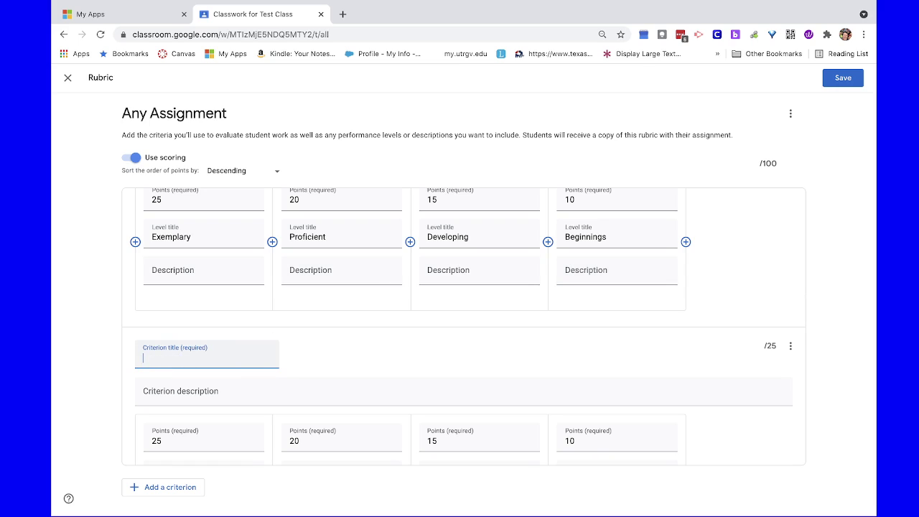
{"action": "type", "text": "Supporting Details"}
Rename the third criterion of the rubric as "Organization"
{"action": "scroll", "coordinate": [219, 355], "scroll_direction": "down", "scroll_amount": 5}
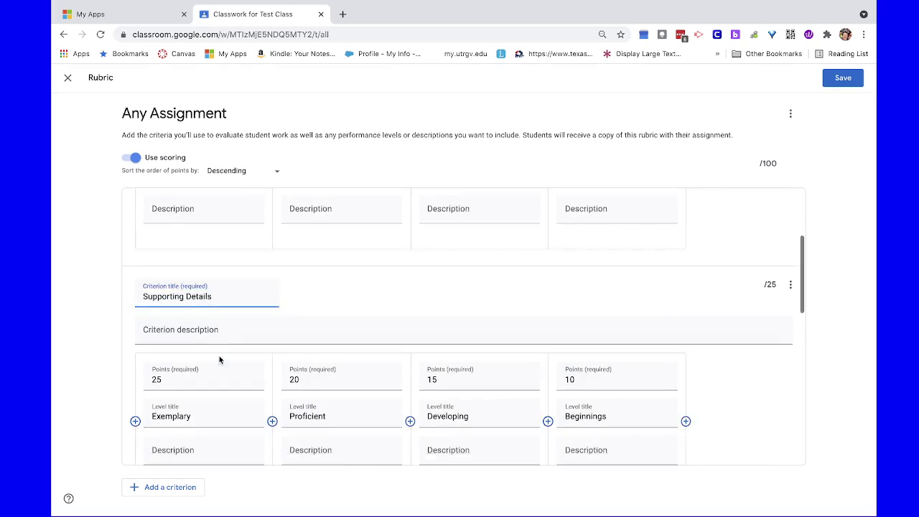
{"action": "scroll", "coordinate": [219, 360], "scroll_direction": "down", "scroll_amount": 3}
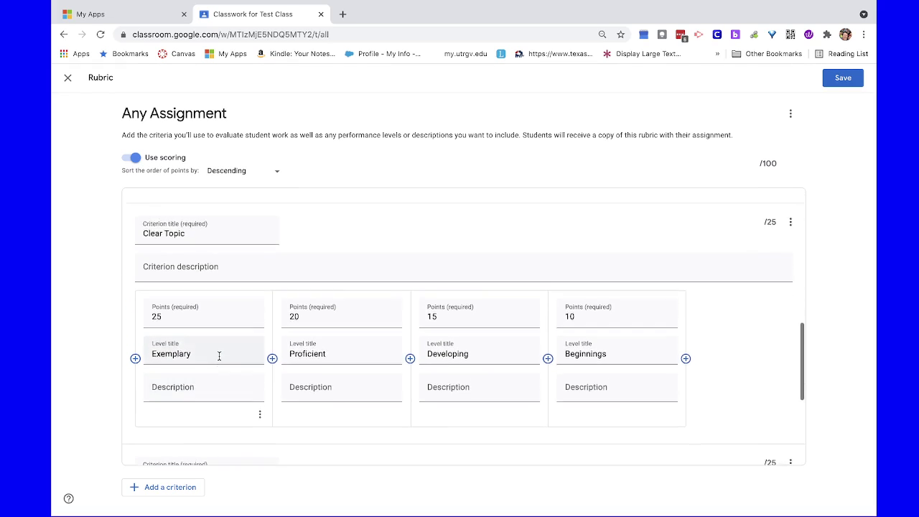
{"action": "left_click", "coordinate": [187, 263]}
{"action": "key", "text": "BackSpace"}
{"action": "key", "text": "BackSpace"}
{"action": "key", "text": "BackSpace"}
{"action": "key", "text": "BackSpace"}
{"action": "key", "text": "BackSpace"}
{"action": "key", "text": "BackSpace"}
{"action": "key", "text": "BackSpace"}
{"action": "key", "text": "BackSpace"}
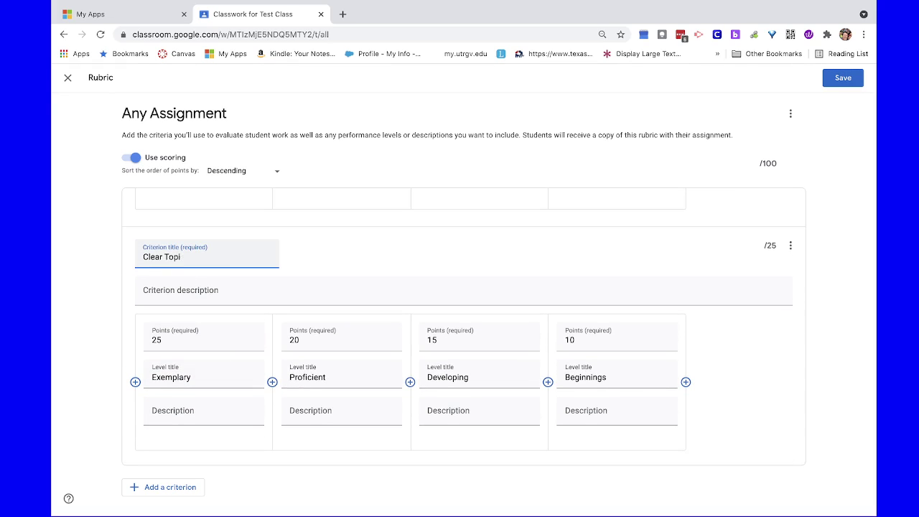
{"action": "key", "text": "BackSpace"}
{"action": "key", "text": "BackSpace"}
{"action": "key", "text": "BackSpace"}
{"action": "type", "text": "Organization"}
Rename the fourth criterion of the rubric as "Conclusion"
{"action": "scroll", "coordinate": [108, 320], "scroll_direction": "down", "scroll_amount": 5}
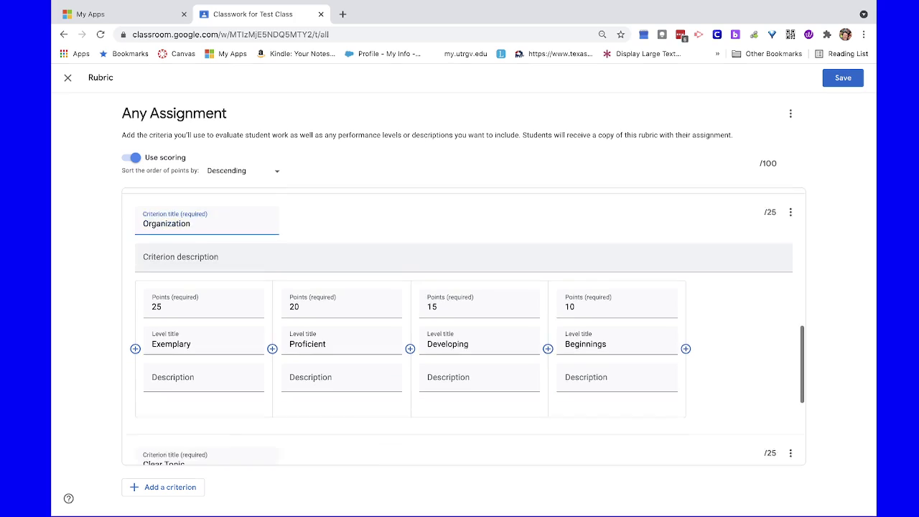
{"action": "left_click", "coordinate": [196, 337]}
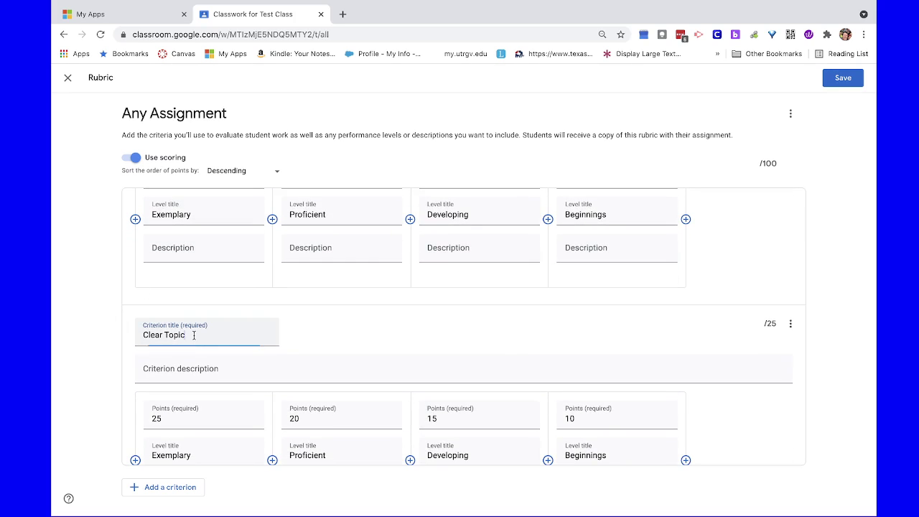
{"action": "key", "text": "BackSpace"}
{"action": "key", "text": "BackSpace"}
{"action": "key", "text": "BackSpace"}
{"action": "key", "text": "BackSpace"}
{"action": "key", "text": "BackSpace"}
{"action": "key", "text": "BackSpace"}
{"action": "key", "text": "BackSpace"}
{"action": "key", "text": "BackSpace"}
{"action": "key", "text": "BackSpace"}
{"action": "key", "text": "BackSpace"}
{"action": "key", "text": "BackSpace"}
{"action": "type", "text": "Conclusion"}
{"action": "left_click", "coordinate": [104, 337]}
Review the four criteria, then save the rubric and assign Any Assignment to all students in Test Class
{"action": "scroll", "coordinate": [290, 336], "scroll_direction": "up", "scroll_amount": 6}
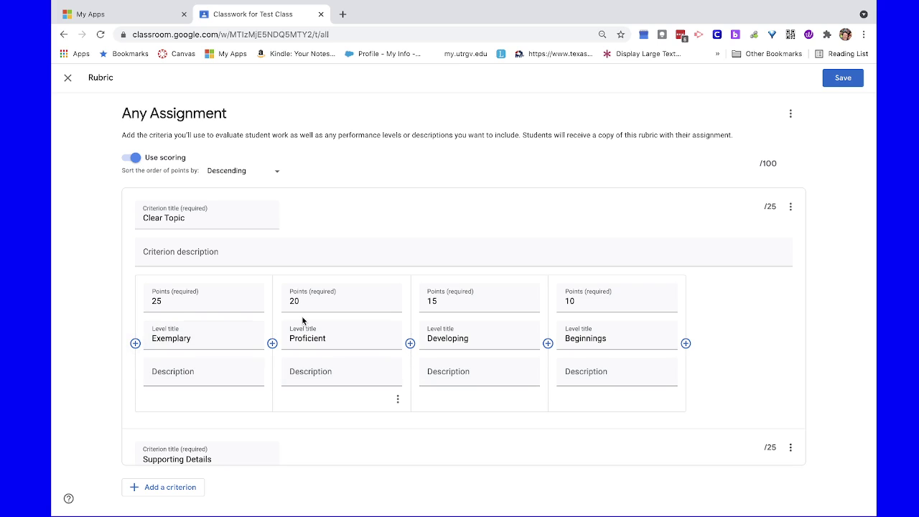
{"action": "scroll", "coordinate": [303, 321], "scroll_direction": "down", "scroll_amount": 3}
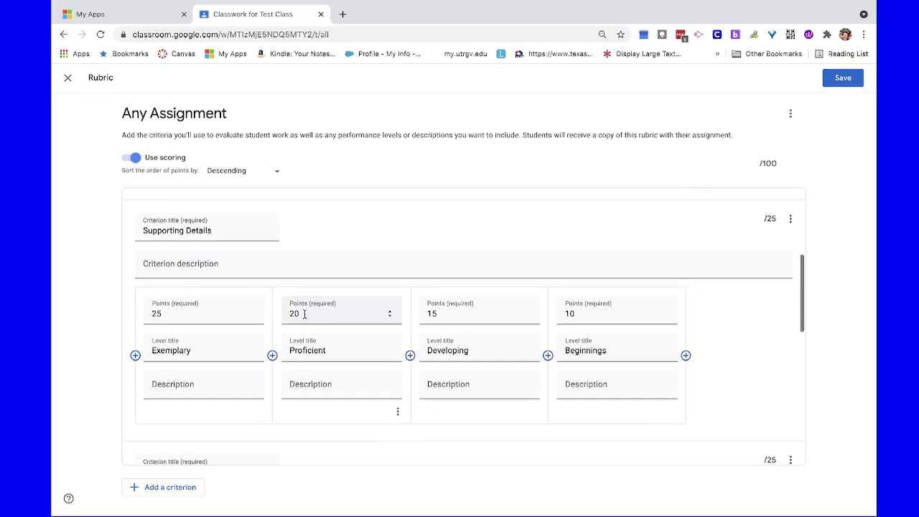
{"action": "scroll", "coordinate": [304, 316], "scroll_direction": "down", "scroll_amount": 3}
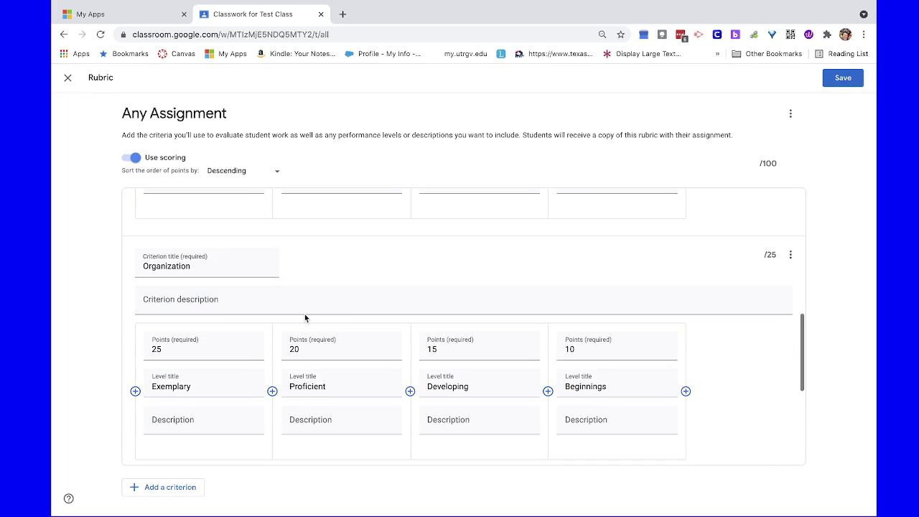
{"action": "scroll", "coordinate": [304, 318], "scroll_direction": "down", "scroll_amount": 3}
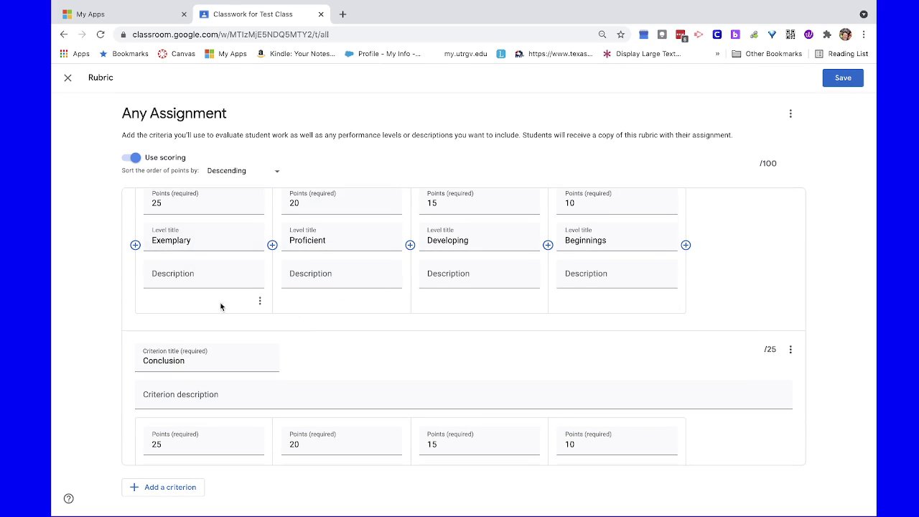
{"action": "scroll", "coordinate": [302, 364], "scroll_direction": "up", "scroll_amount": 6}
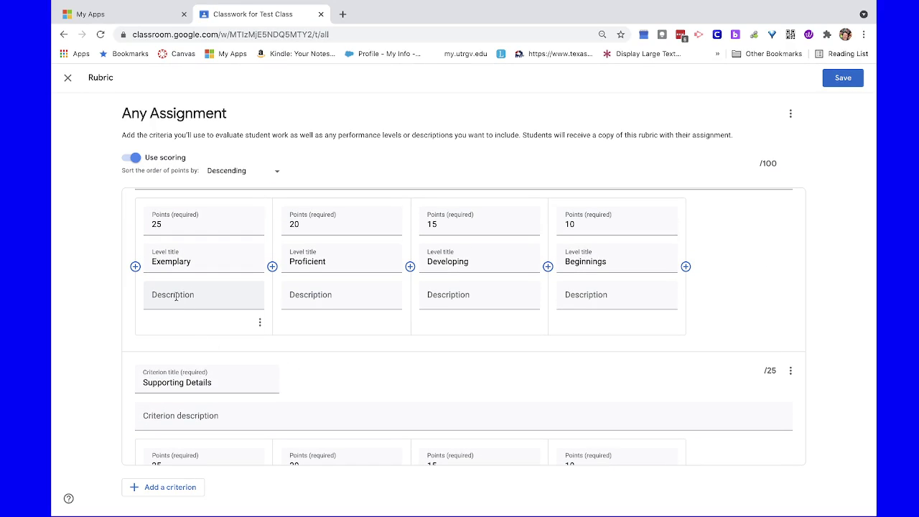
{"action": "scroll", "coordinate": [175, 296], "scroll_direction": "up", "scroll_amount": 1}
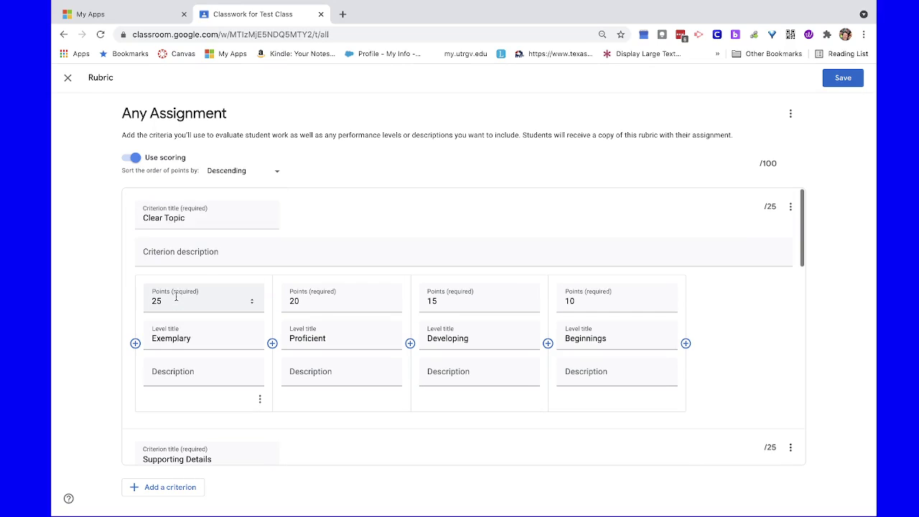
{"action": "left_click", "coordinate": [847, 79]}
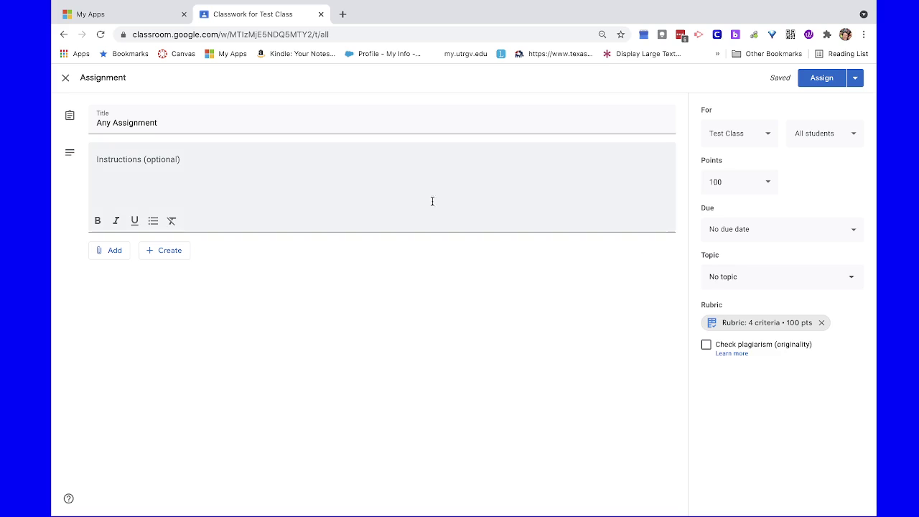
{"action": "left_click", "coordinate": [358, 169]}
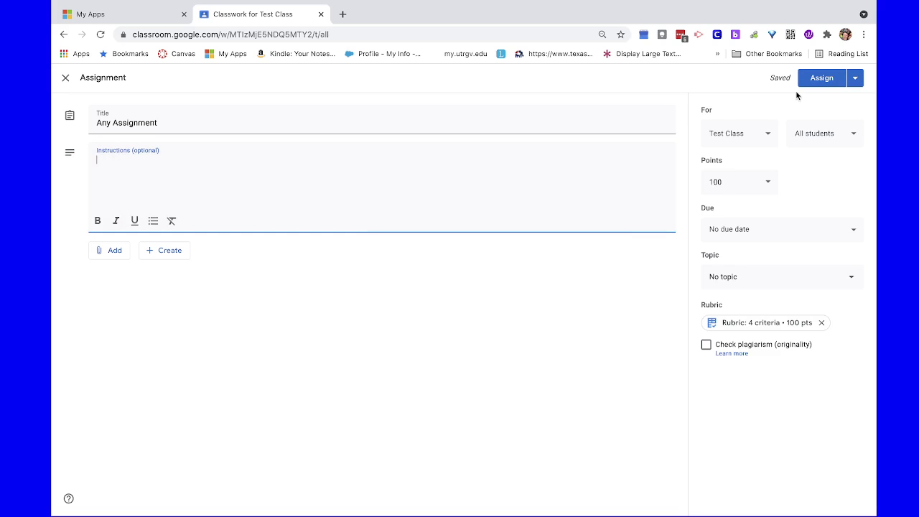
{"action": "left_click", "coordinate": [813, 82]}
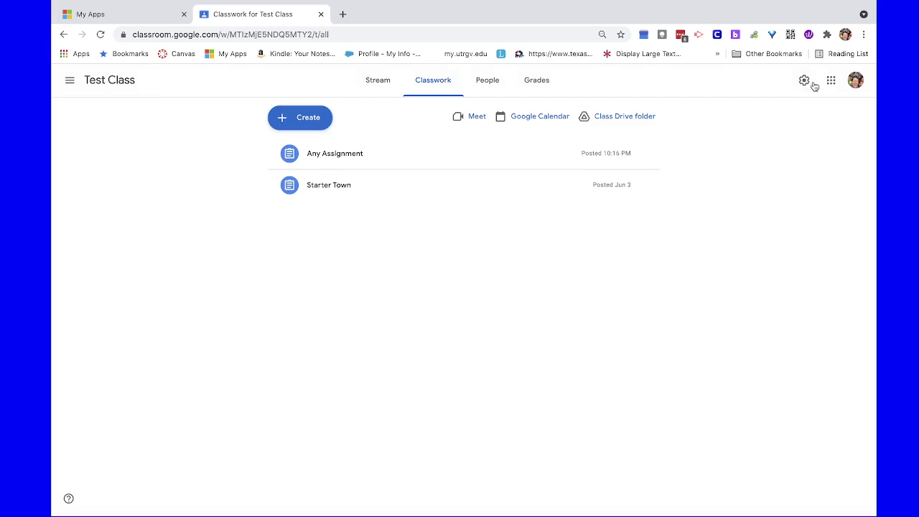
Expand the posted Any Assignment entry and open its attached rubric for viewing
{"action": "left_click", "coordinate": [361, 162]}
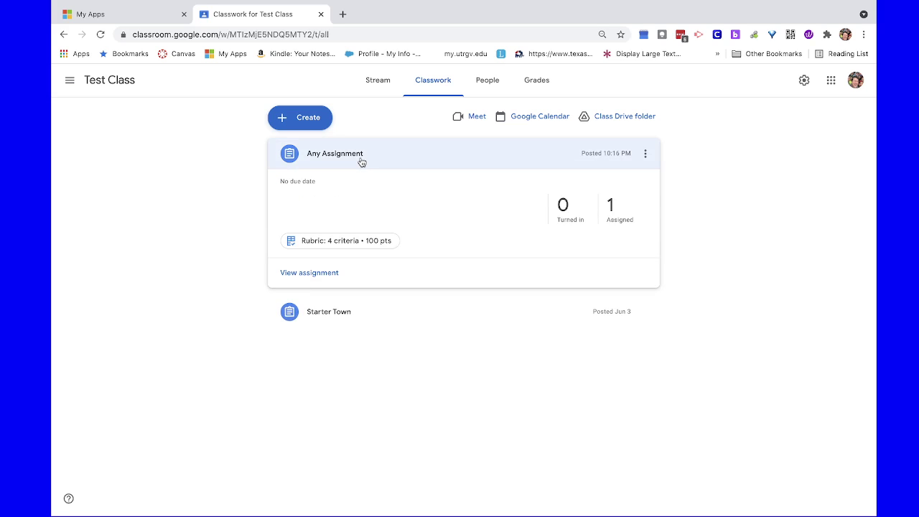
{"action": "left_click", "coordinate": [347, 242]}
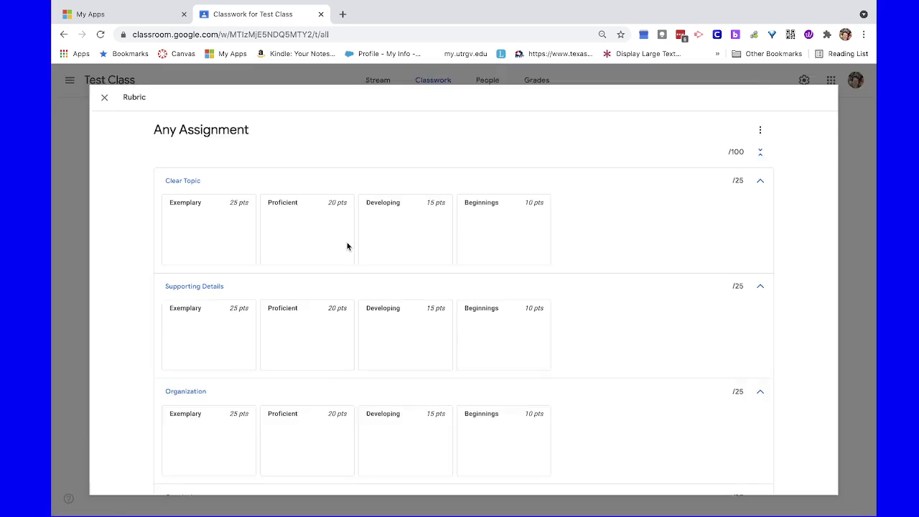